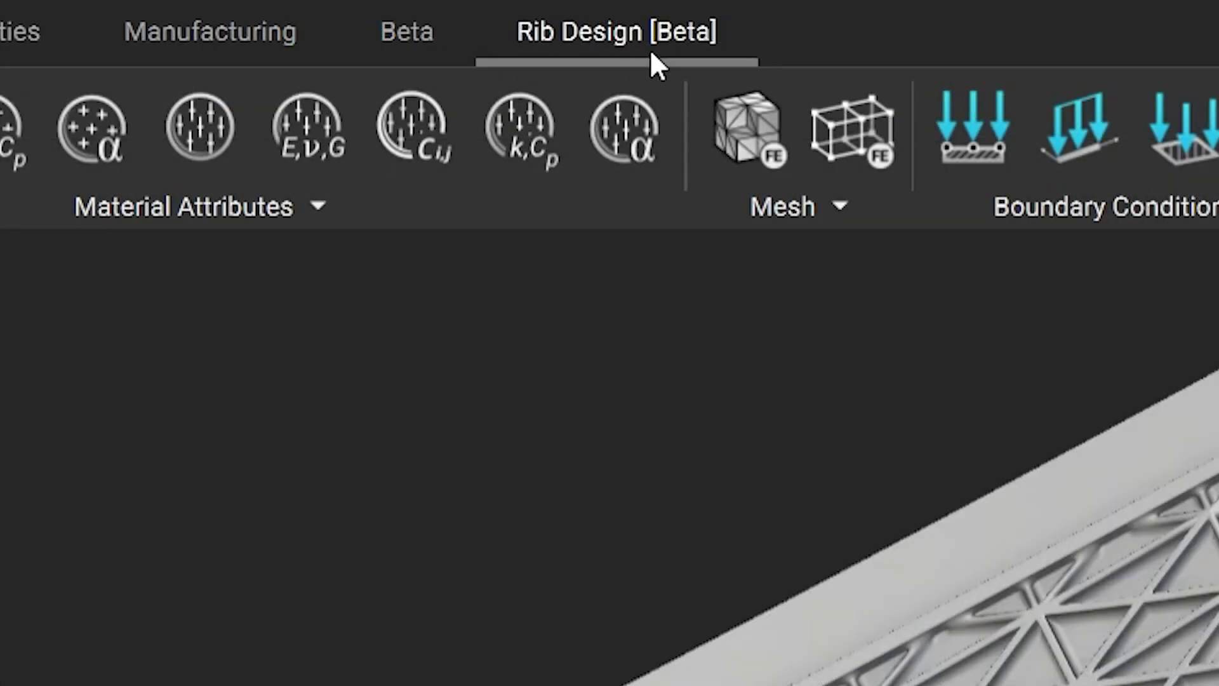
- Show the Rib Design [Beta] Create menu of unit cell, graph and rib functions
left_click(652, 54)
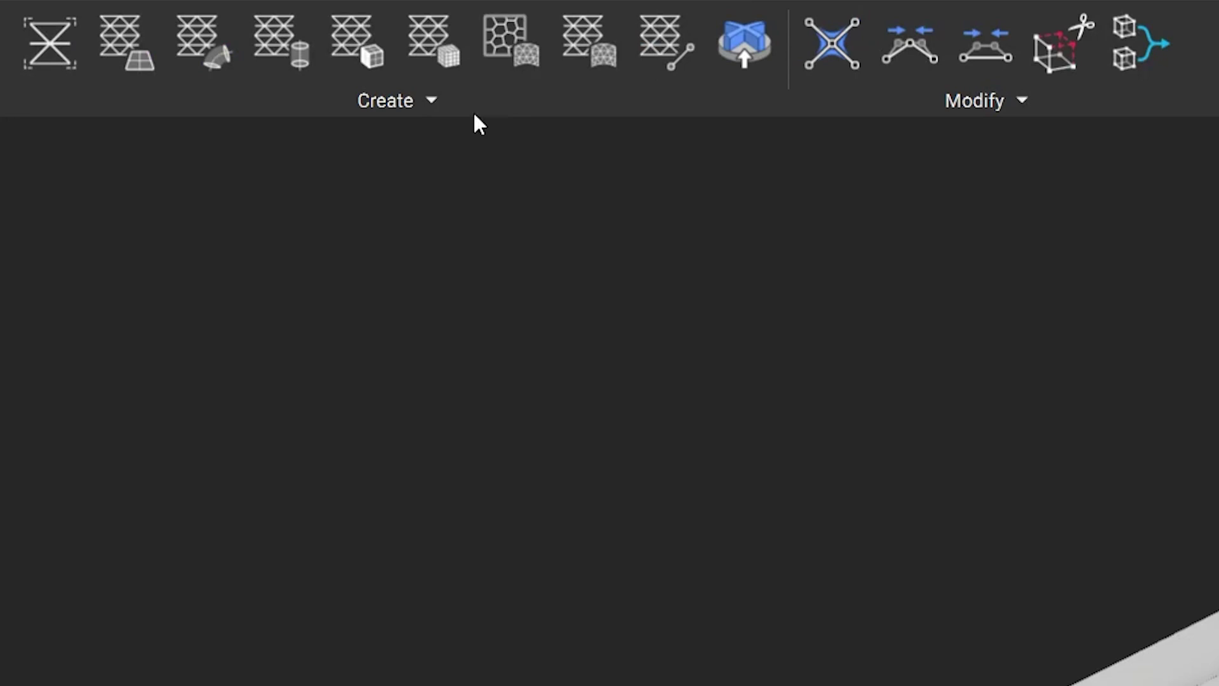
left_click(467, 102)
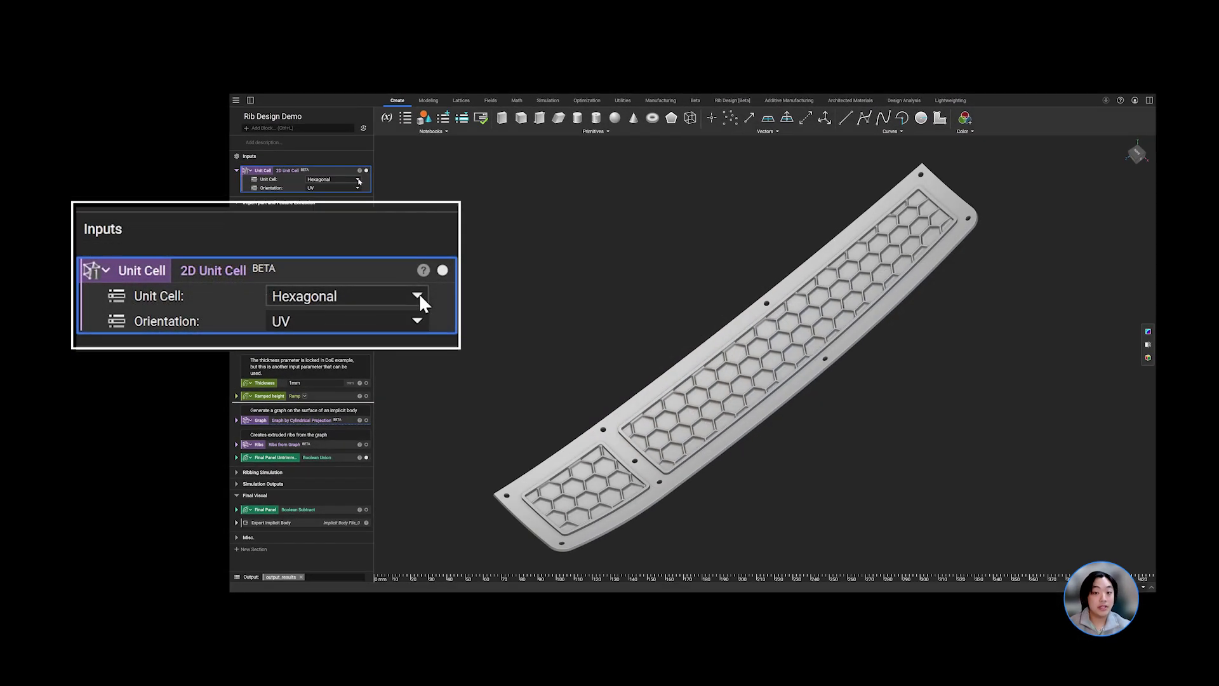
- Switch the Unit Cell input to Diamond, then to Face Centered Square
left_click(325, 171)
left_click(323, 183)
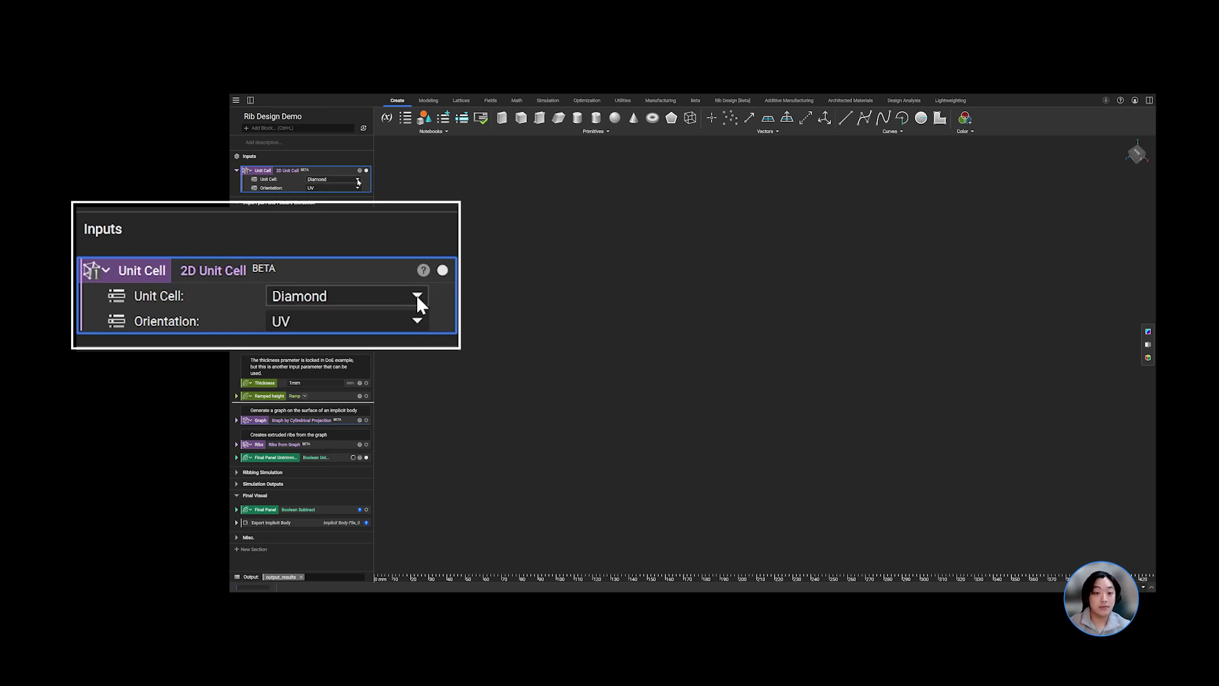
left_click(359, 179)
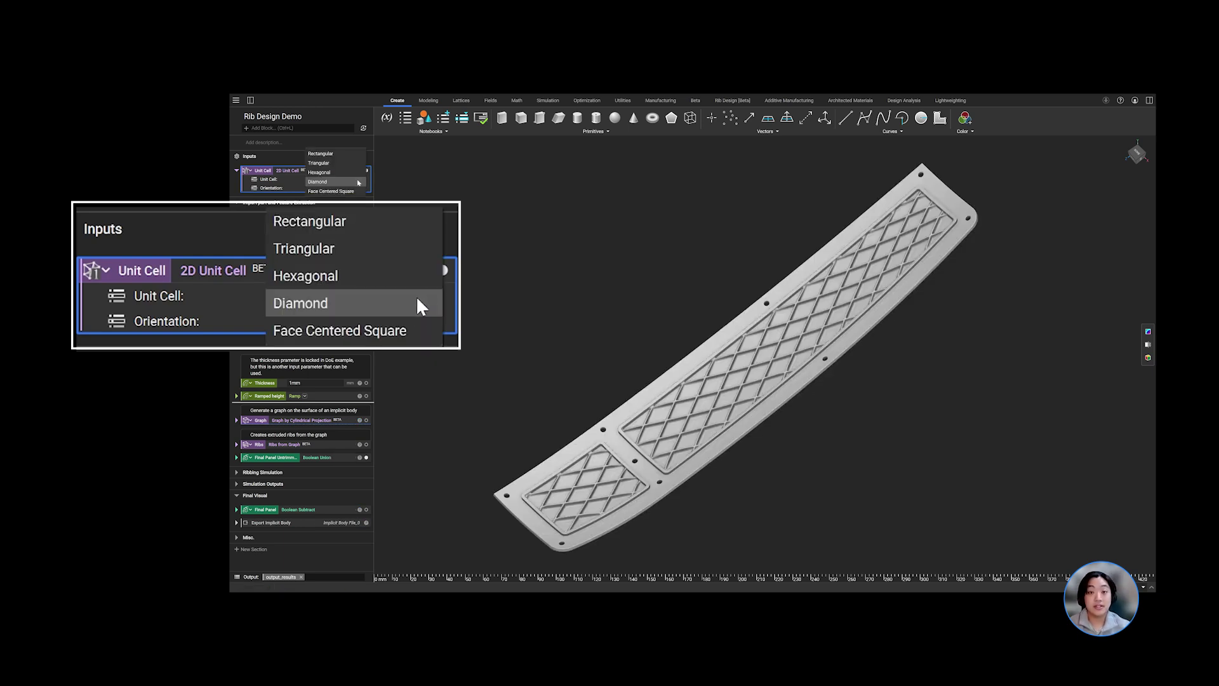
left_click(358, 190)
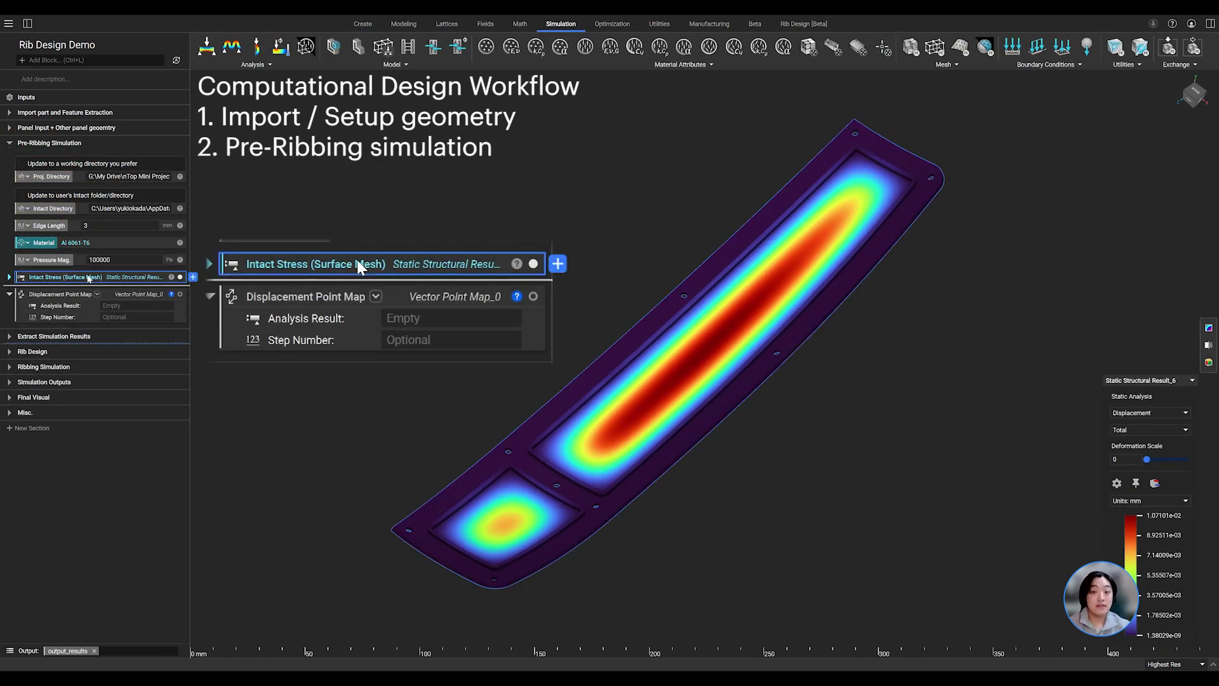
- Feed Intact Stress into the point map, raise Weight to about 2.4, and show Rib Design Create
left_click_drag(89, 276, 119, 305)
left_click(127, 300)
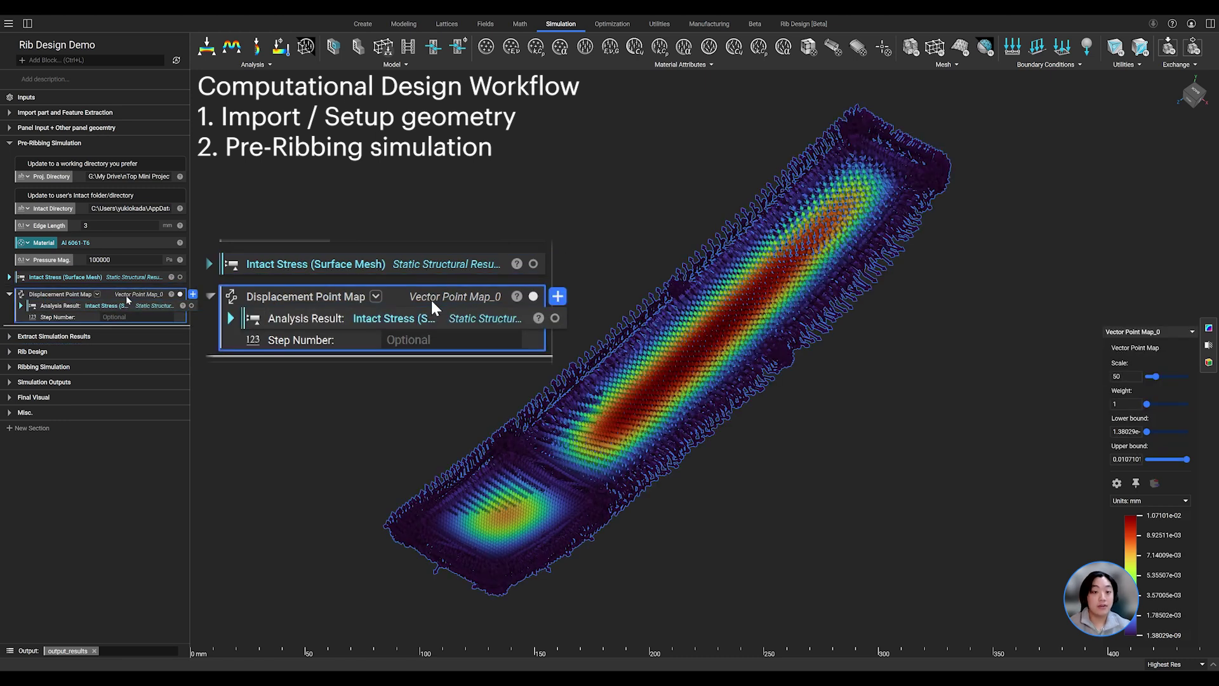
left_click_drag(1147, 404, 1160, 403)
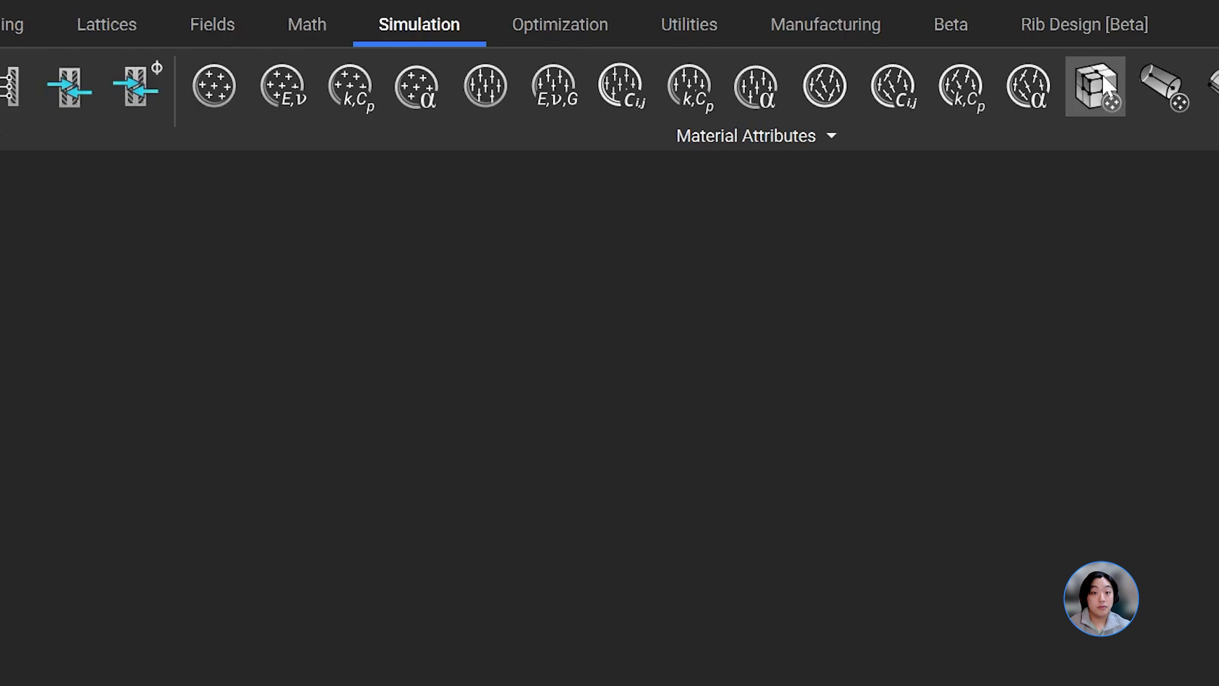
left_click(1129, 37)
left_click(502, 142)
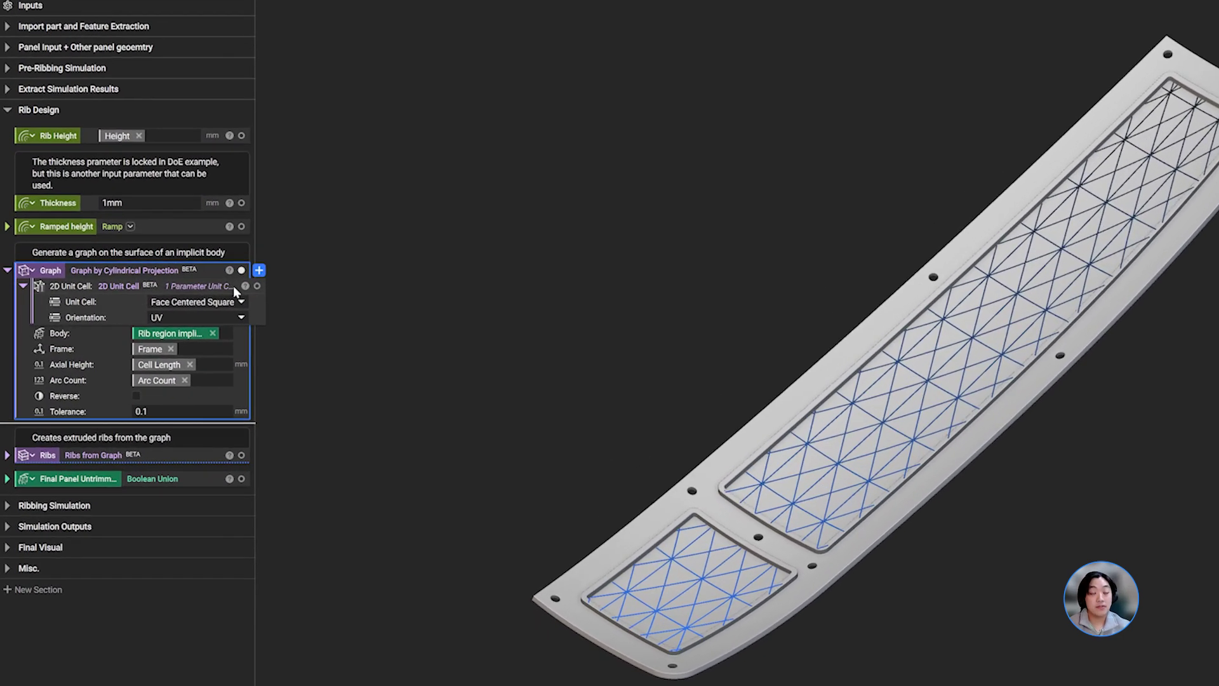
left_click(233, 287)
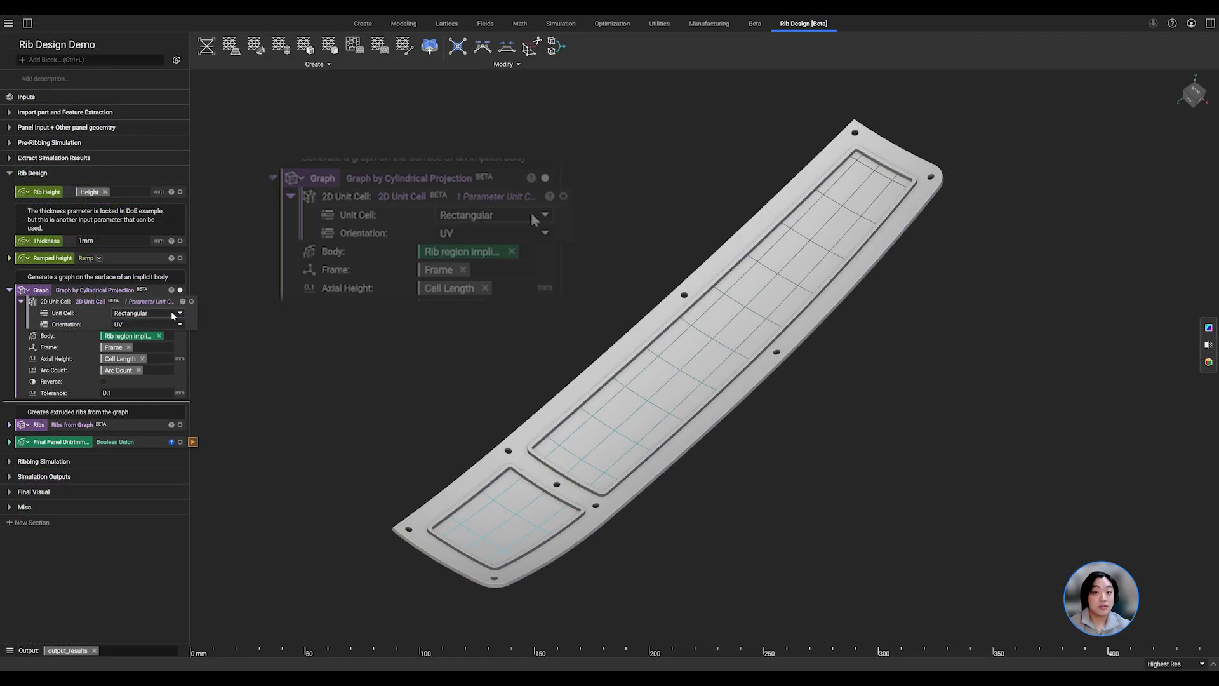
left_click(232, 293)
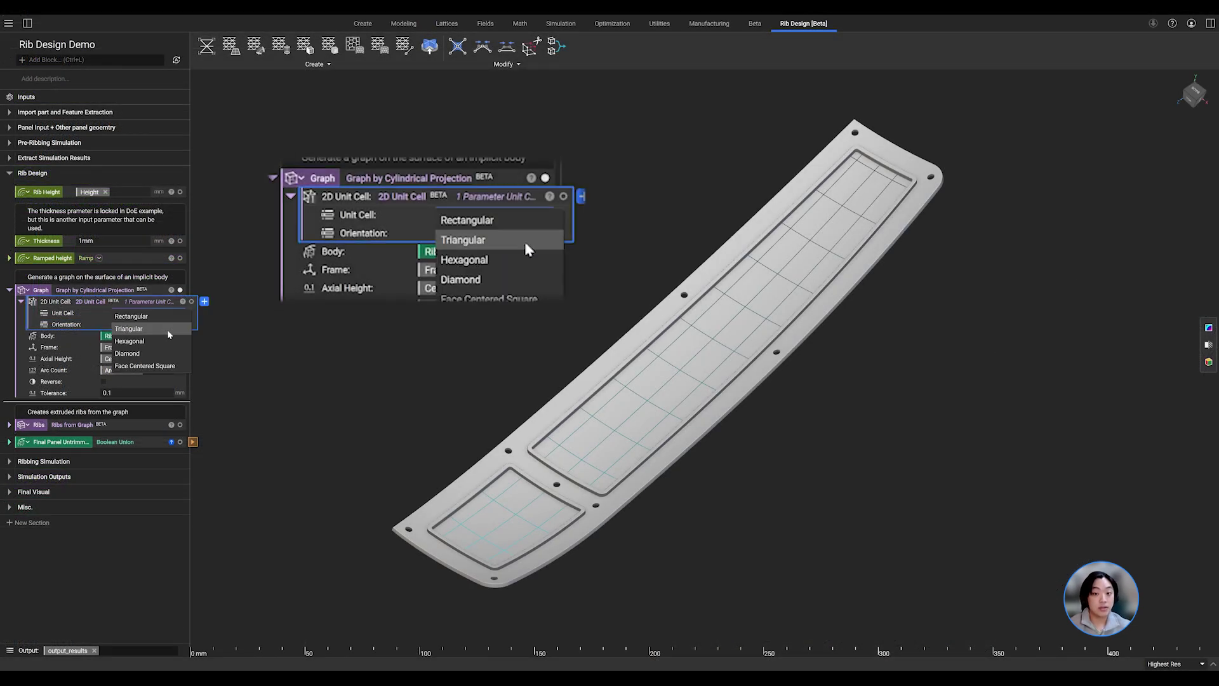
left_click(168, 329)
left_click(171, 313)
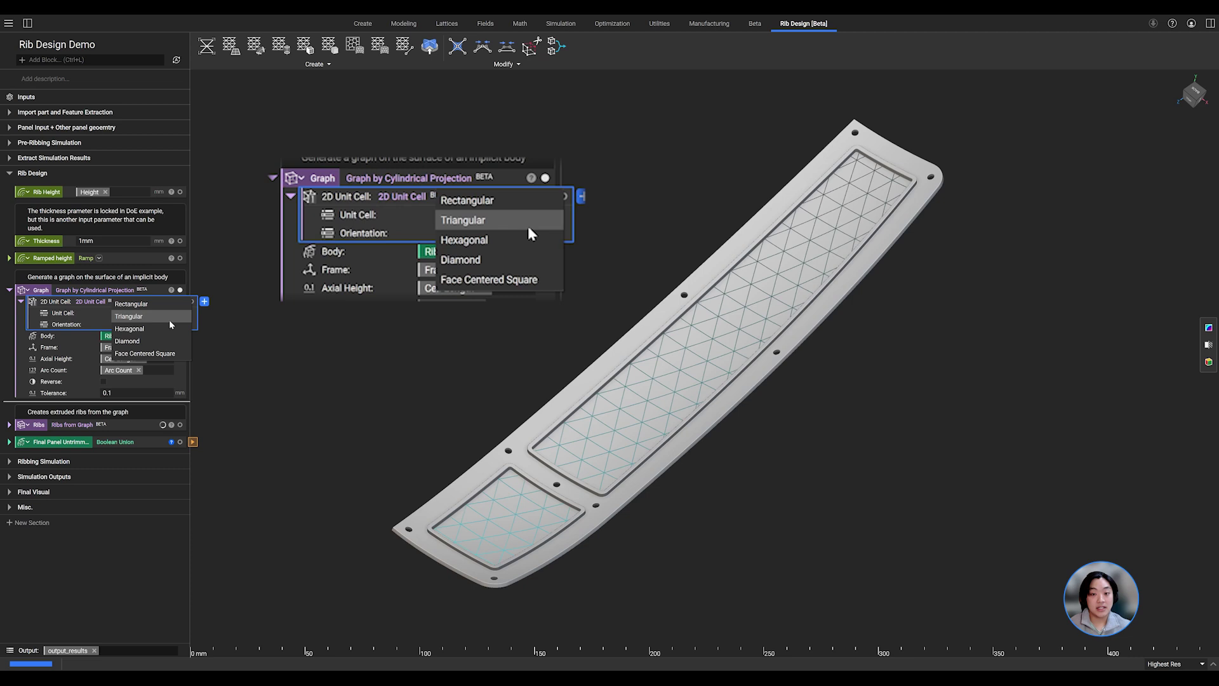
left_click(170, 326)
left_click(170, 318)
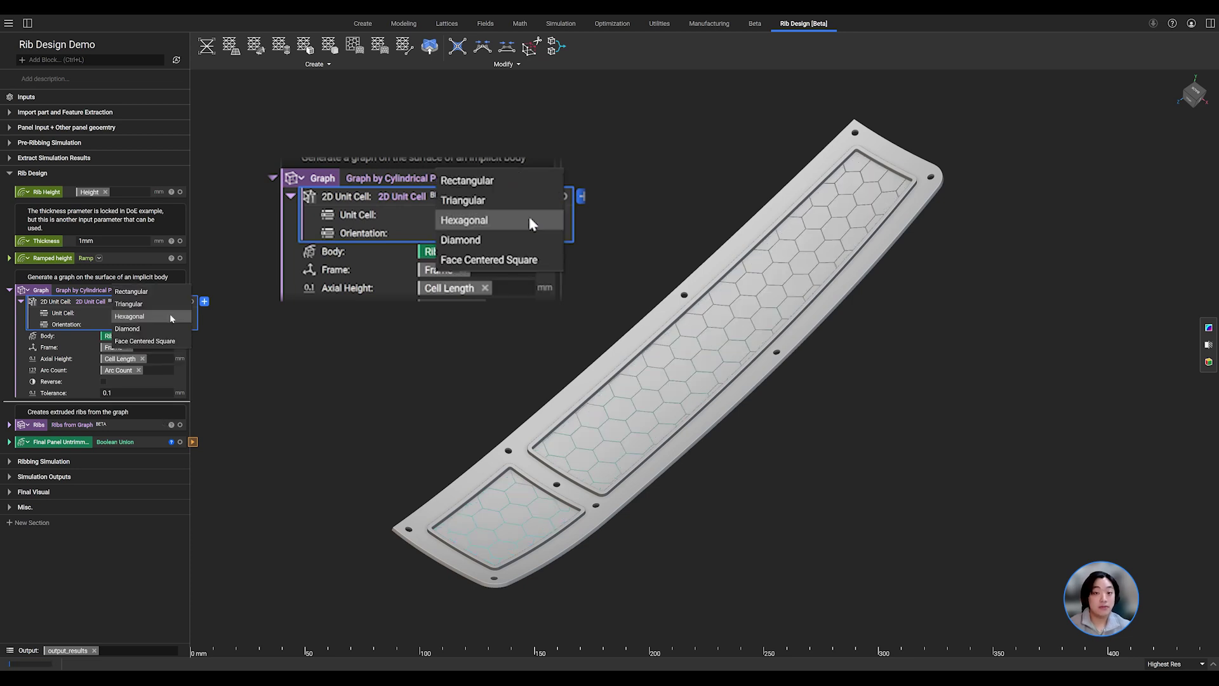
left_click(170, 328)
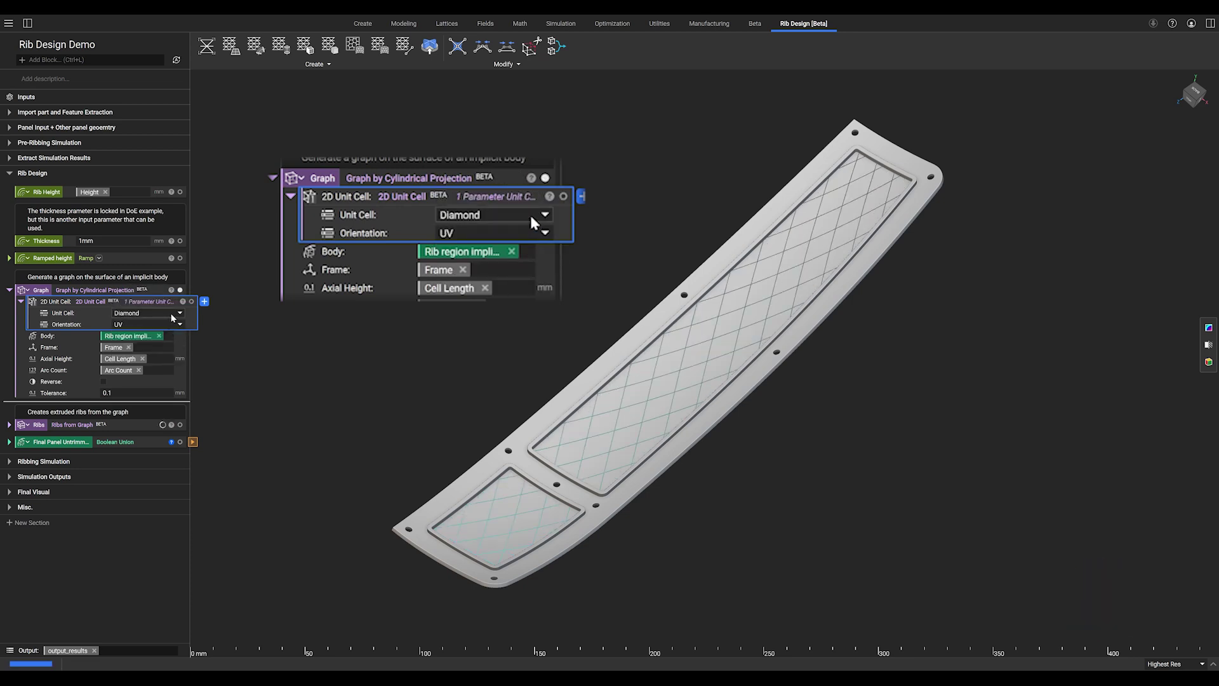
left_click(172, 316)
left_click(169, 327)
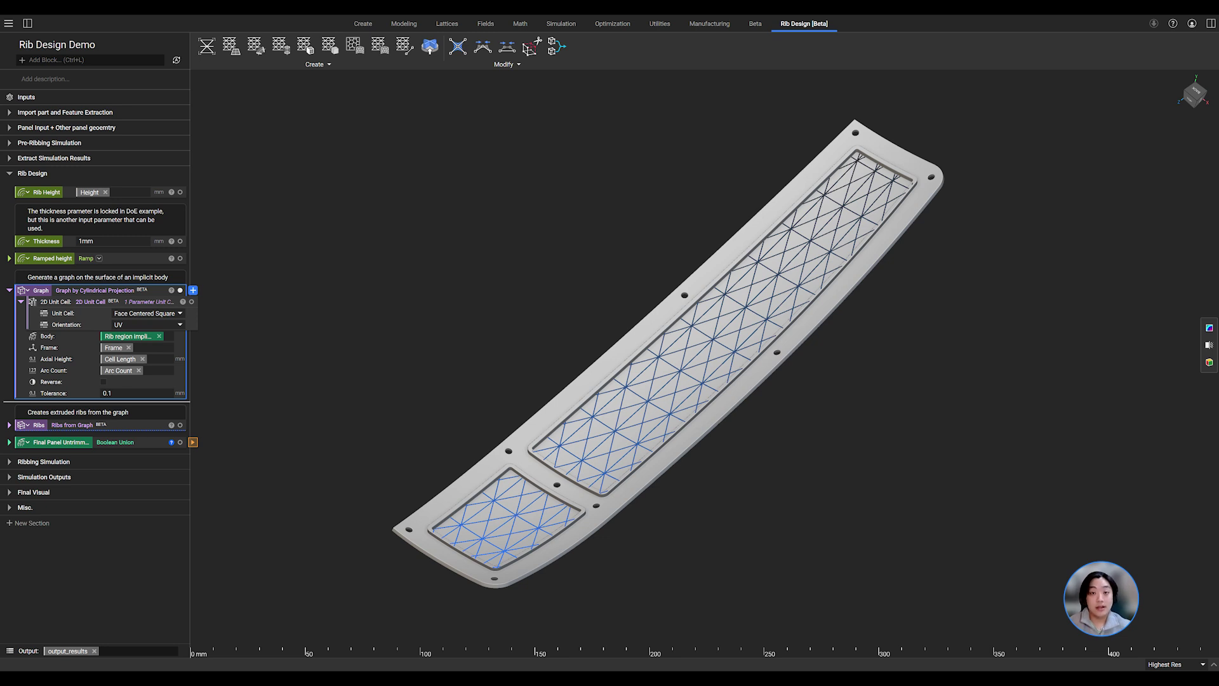
- Connect the Graph and Rib Region Implicit as inputs of the Ribs from Graph block
left_click(72, 424)
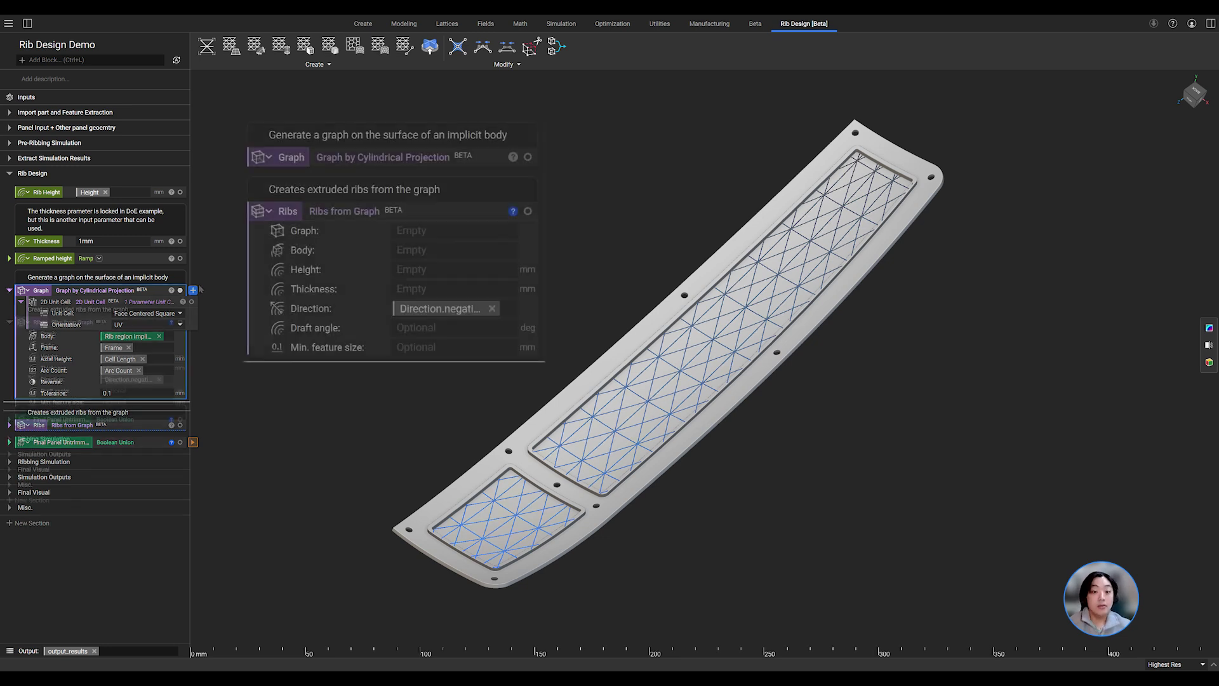
left_click_drag(41, 292, 129, 332)
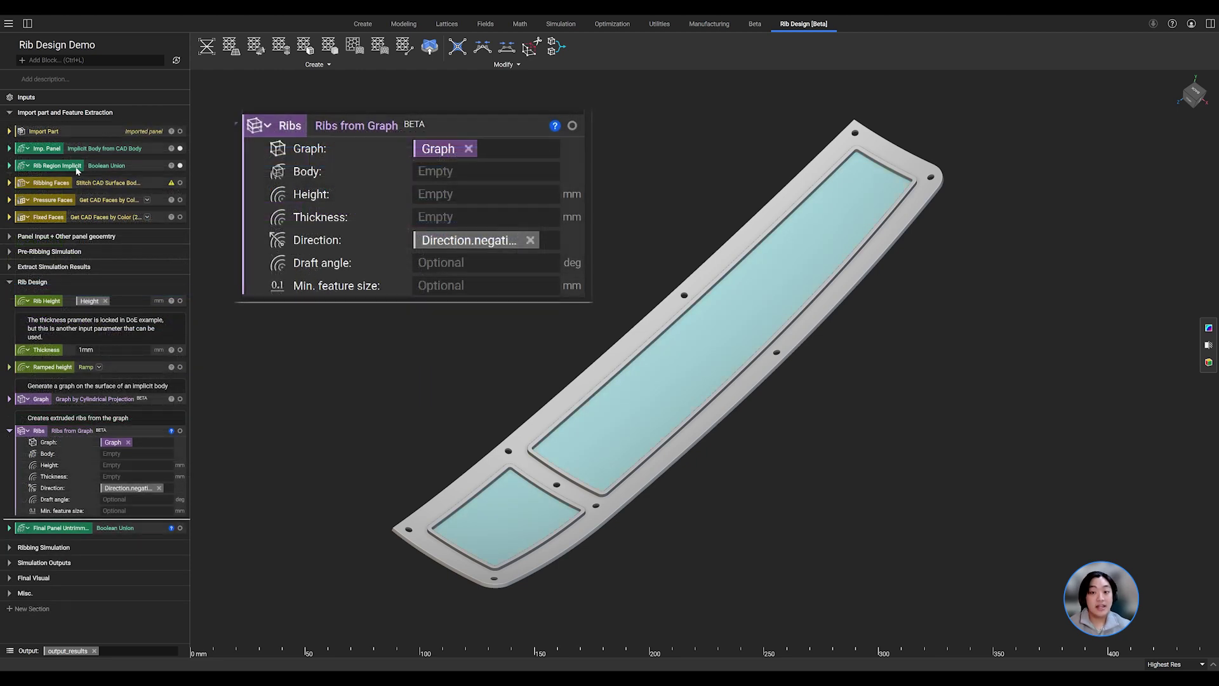
left_click_drag(95, 165, 153, 455)
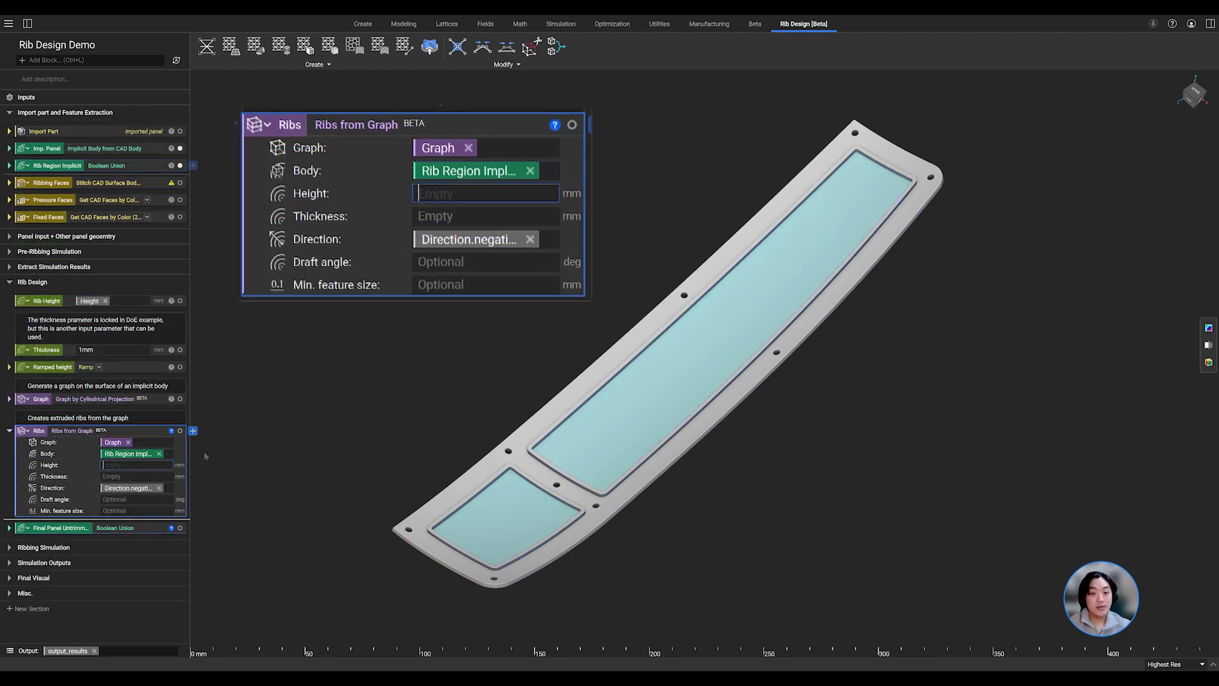
- Set rib Height to 2 mm and Thickness to 1 mm, then close the block editor
left_click(159, 465)
type("2")
left_click(193, 459)
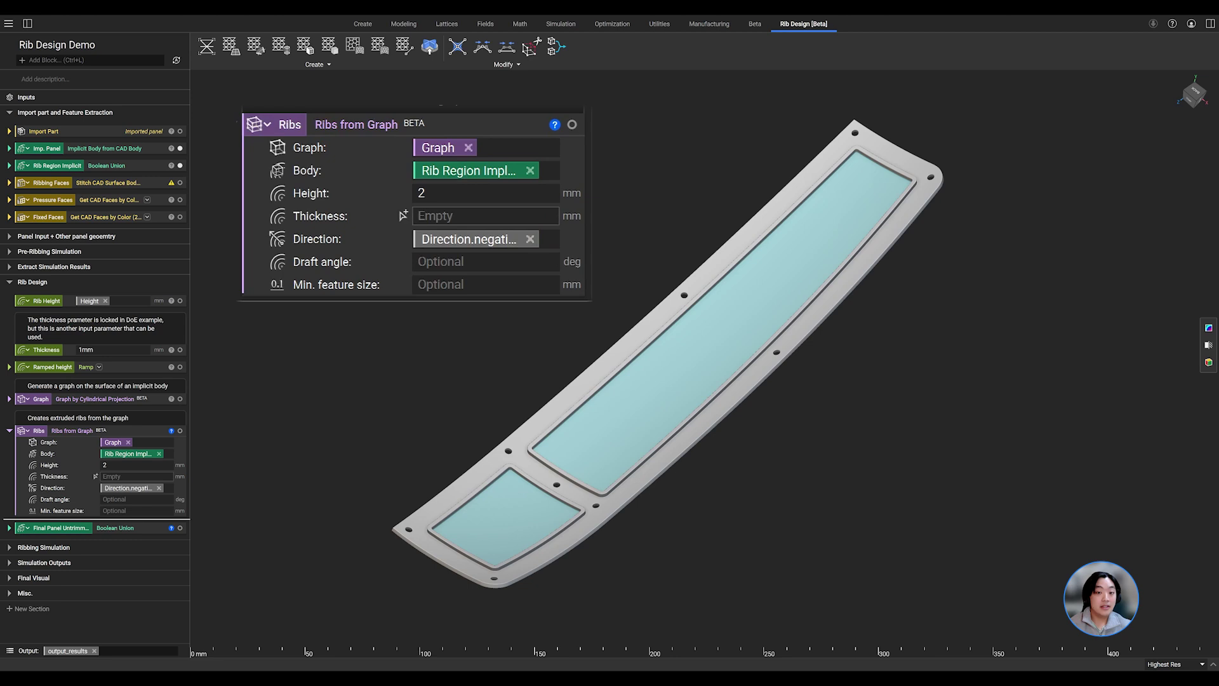
left_click(157, 477)
type("1")
left_click(198, 470)
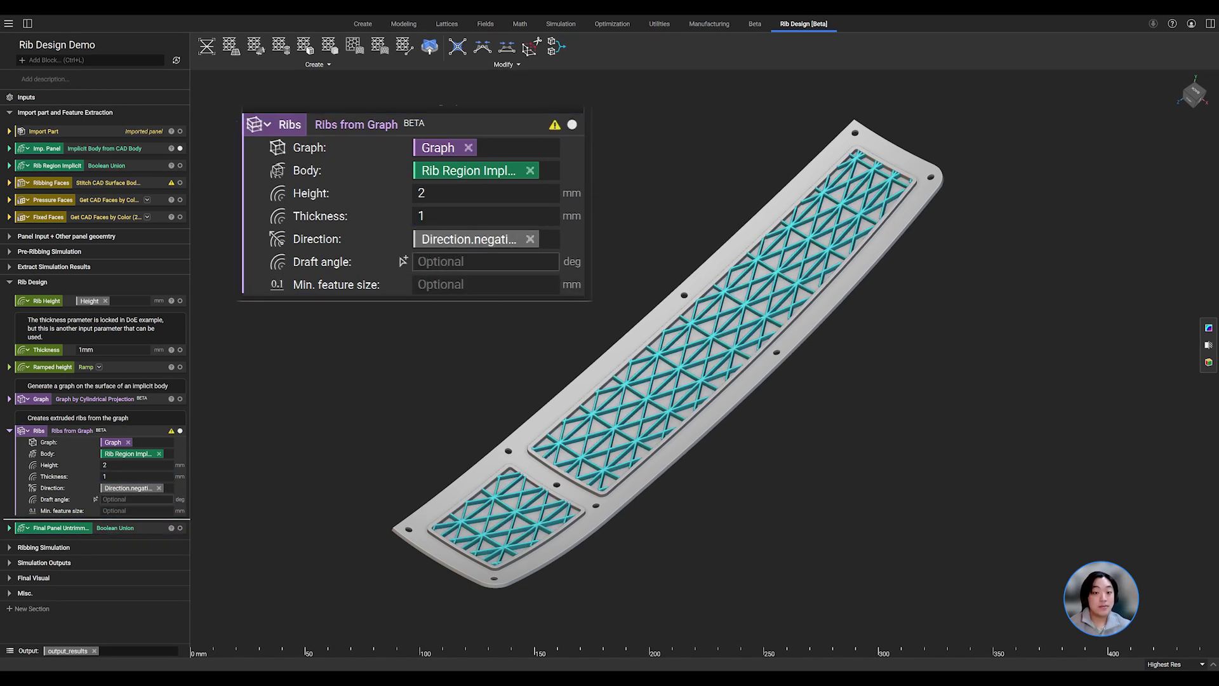
left_click(422, 261)
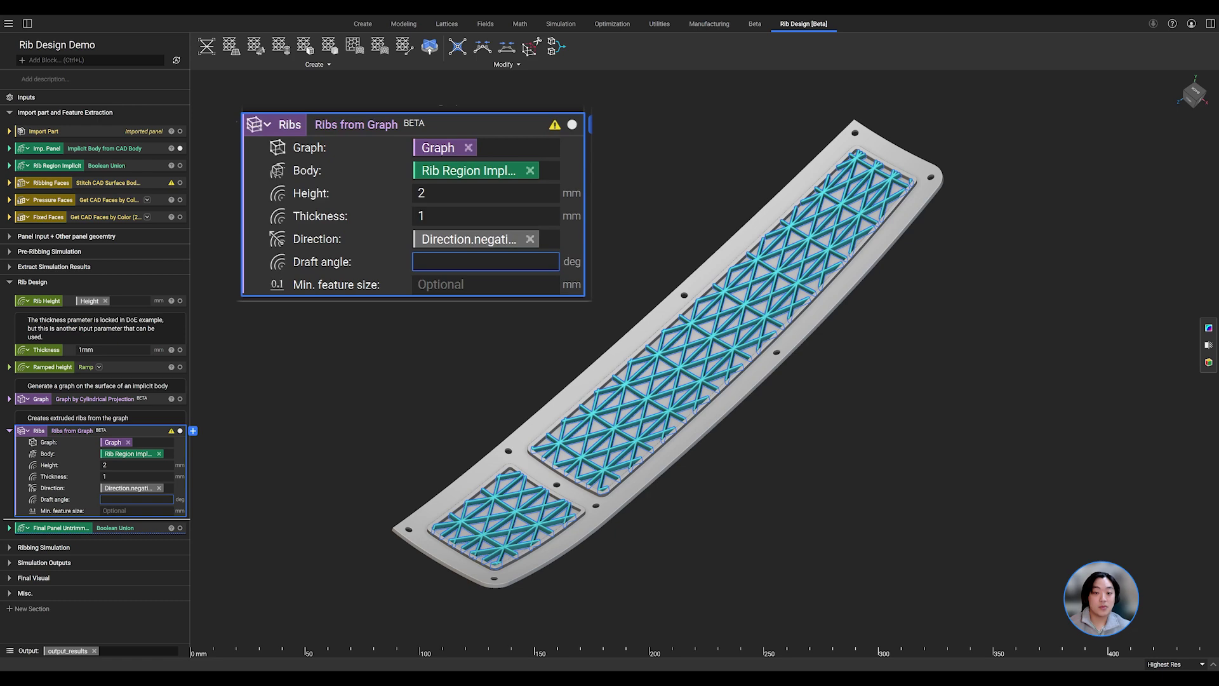
left_click(209, 343)
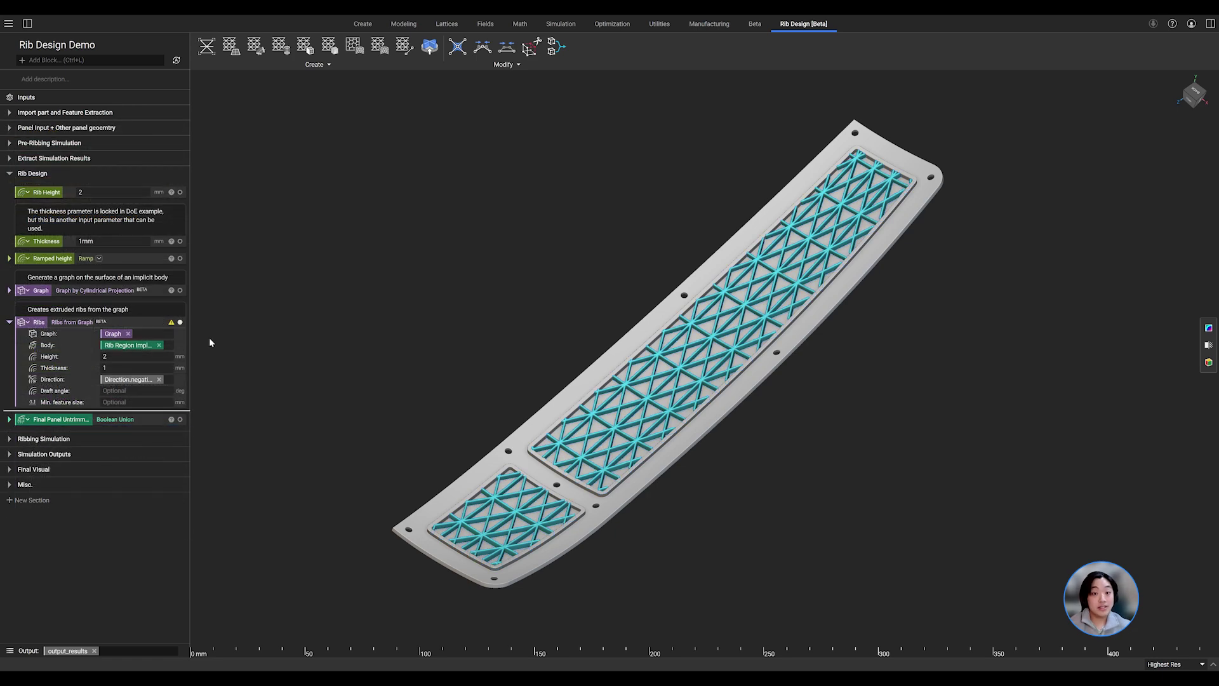
- Change the Ribs block's rib Height value to 4 mm
left_click(127, 357)
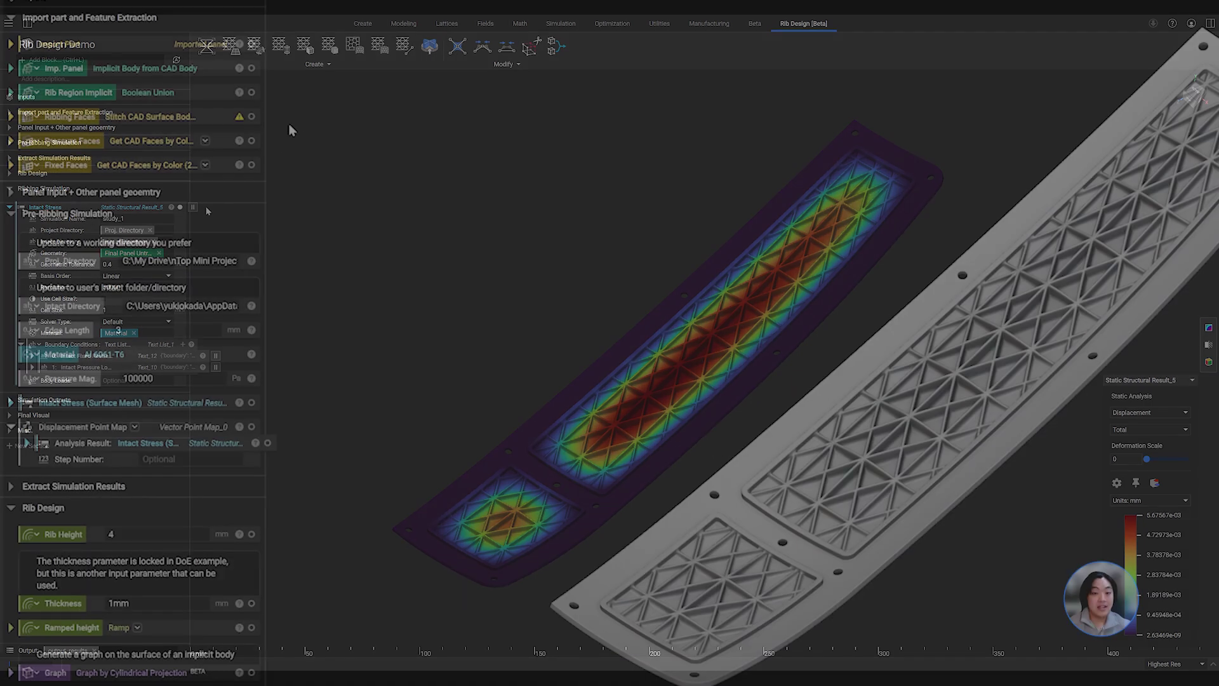
- Select the Final Panel Untrimmed and Intact Stress simulation blocks further down the notebook
scroll(258, 172, "down", 3)
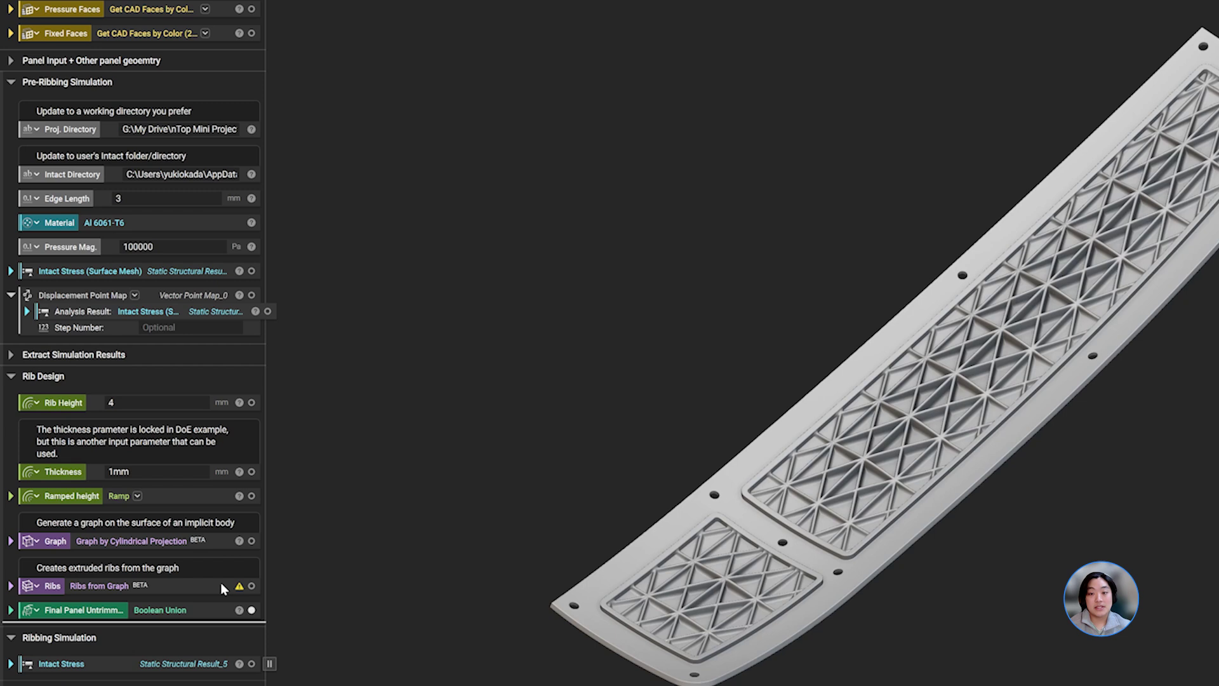
left_click(203, 616)
left_click(214, 668)
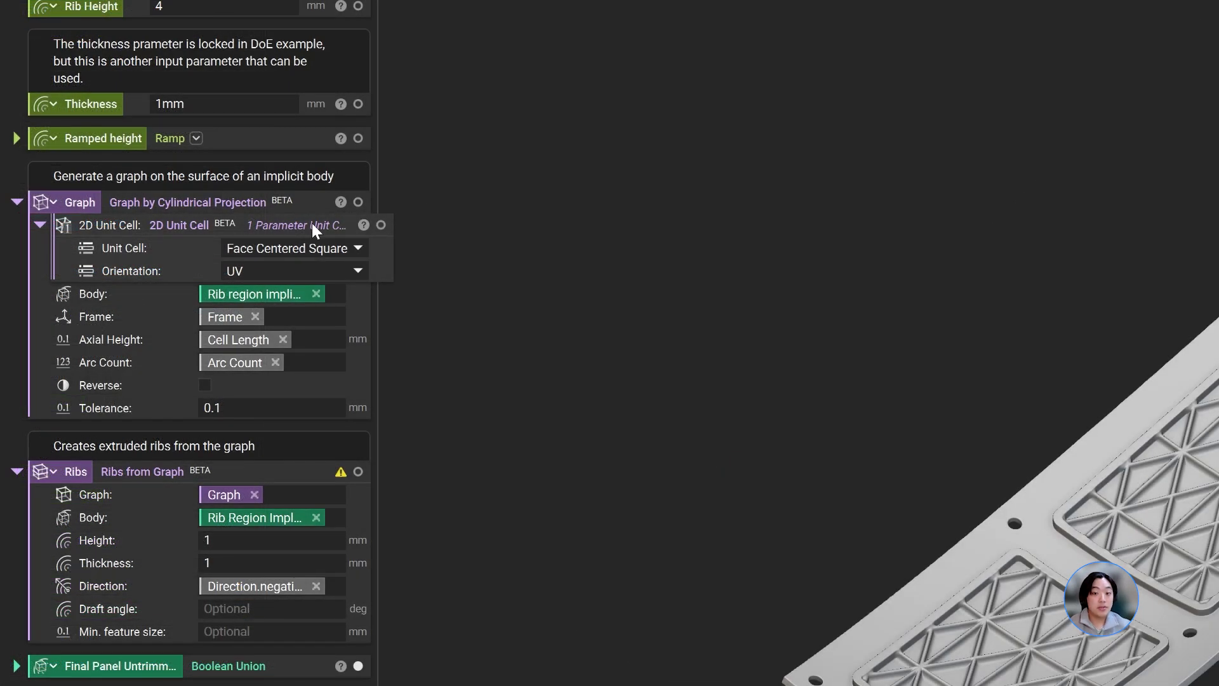
- Make the graph's 2D Unit Cell and the ribs' Thickness and Height into variables
left_click(232, 222)
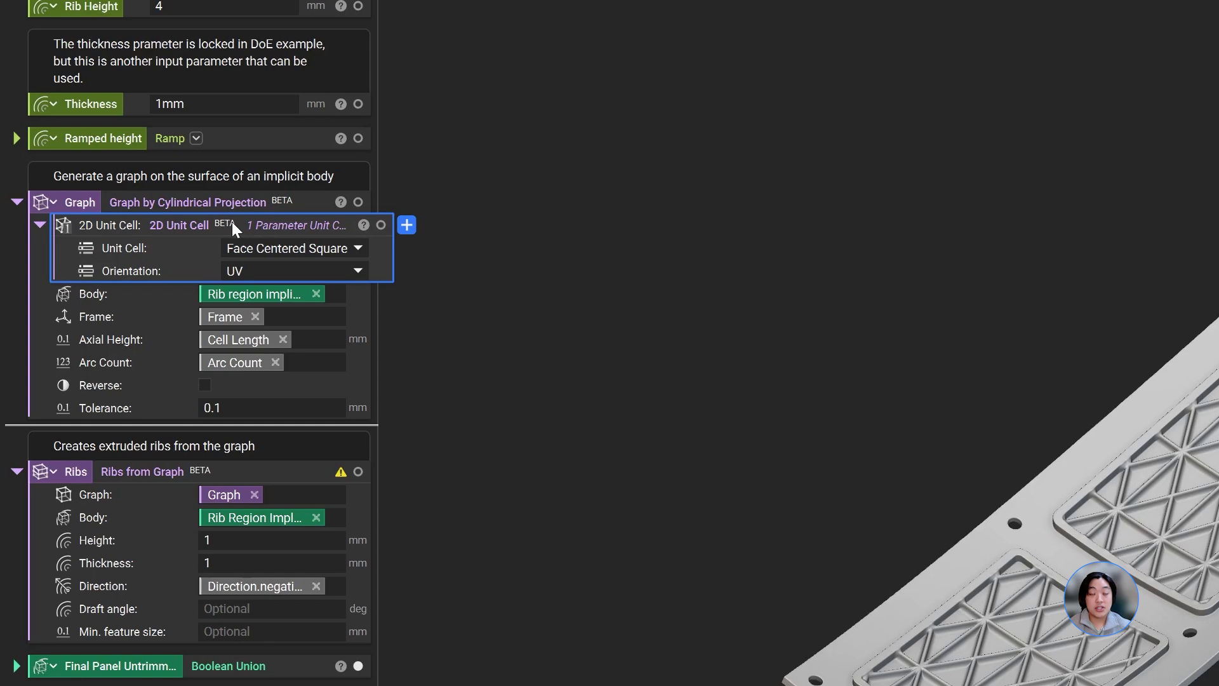
right_click(231, 222)
left_click(364, 316)
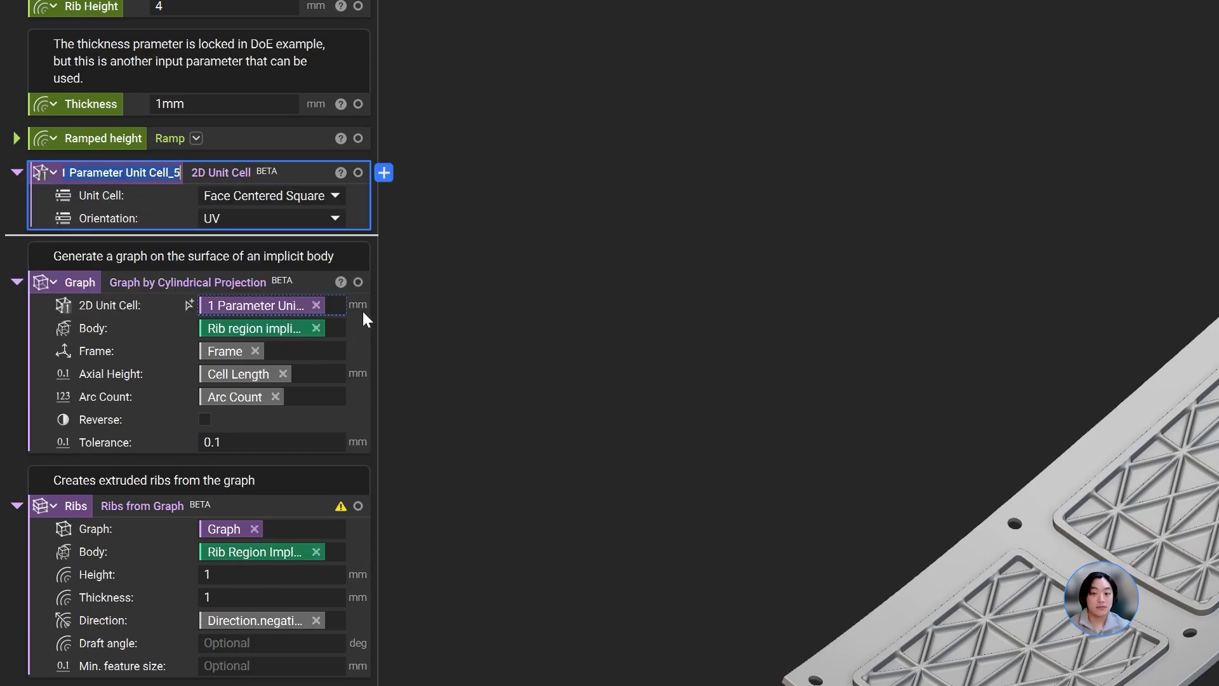
right_click(129, 608)
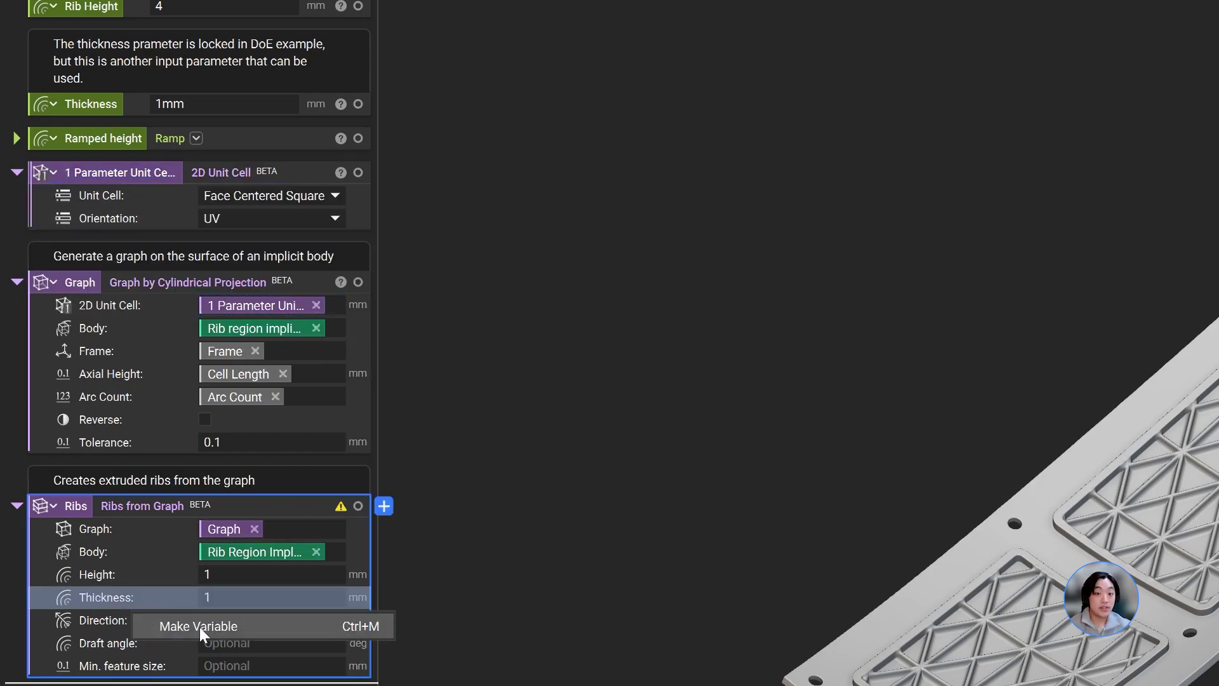
left_click(199, 627)
right_click(141, 610)
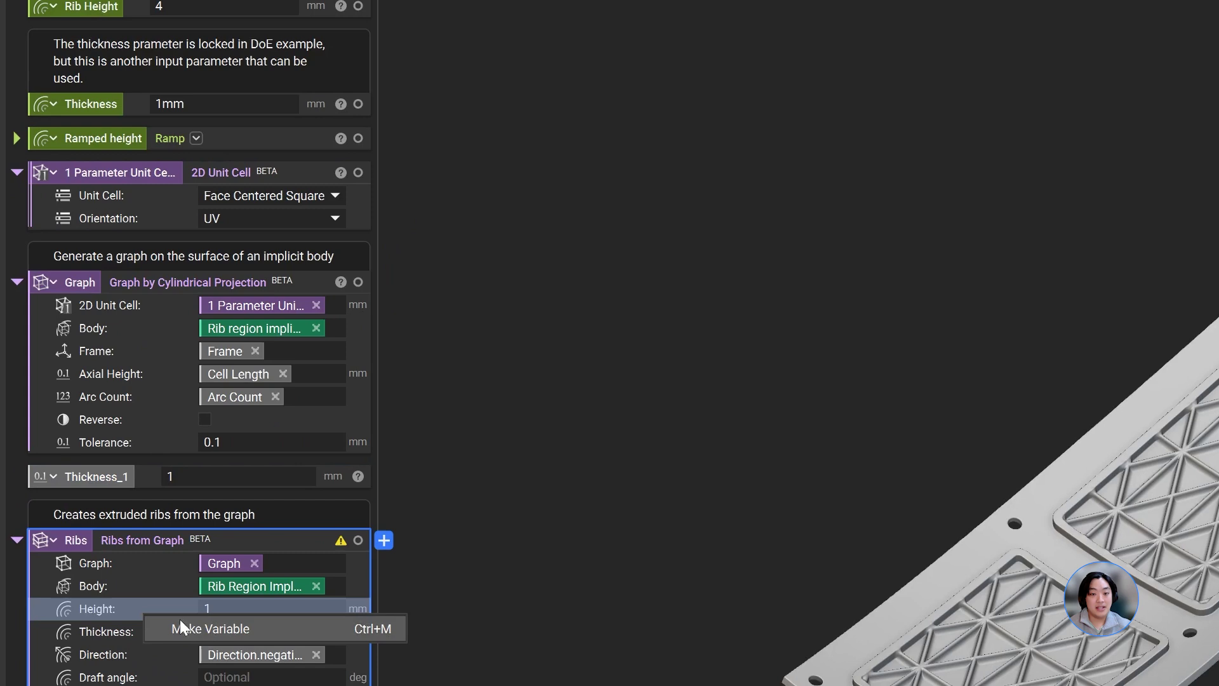
left_click(212, 625)
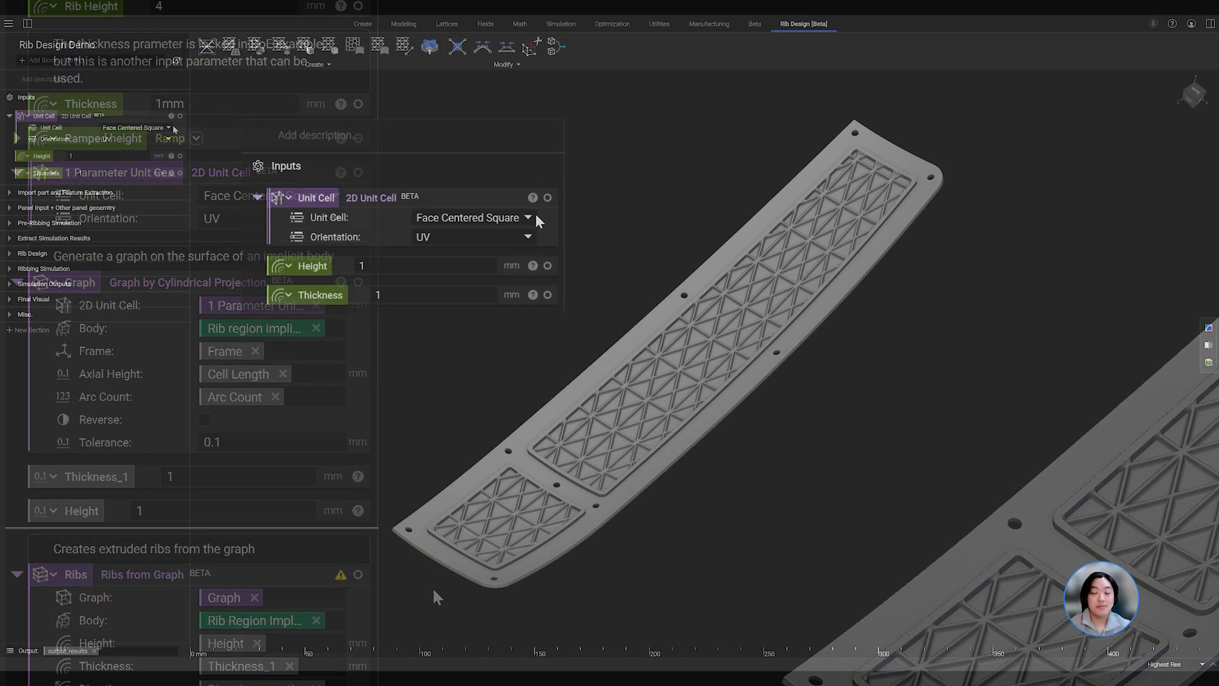
- Cycle the rib unit cell through Diamond, Hexagonal and Triangle, then call up the panel mesh's export options
left_click(536, 216)
left_click(520, 202)
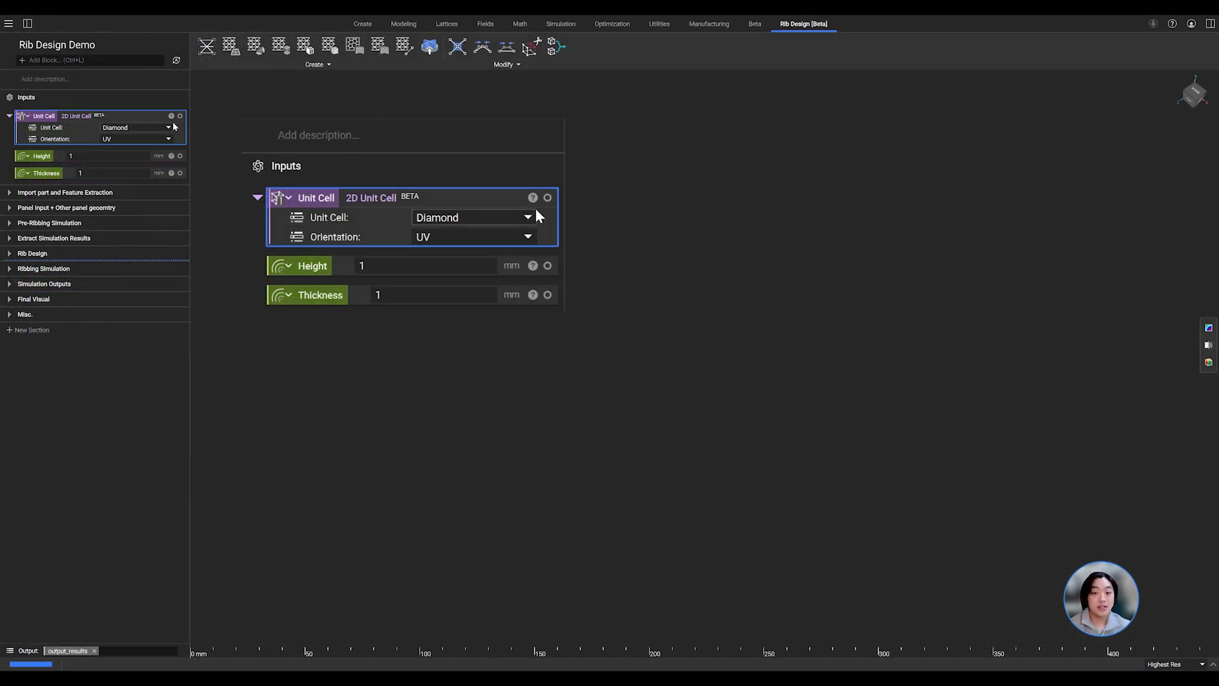
left_click(528, 216)
left_click(527, 198)
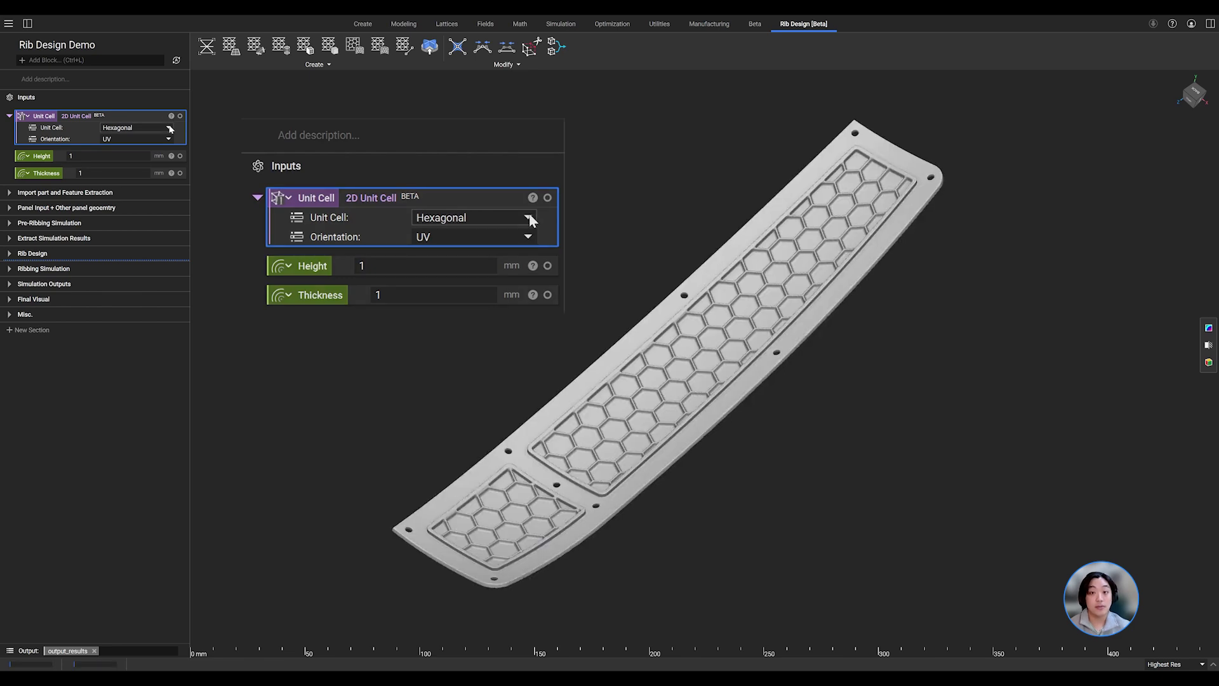
left_click(531, 219)
left_click(526, 202)
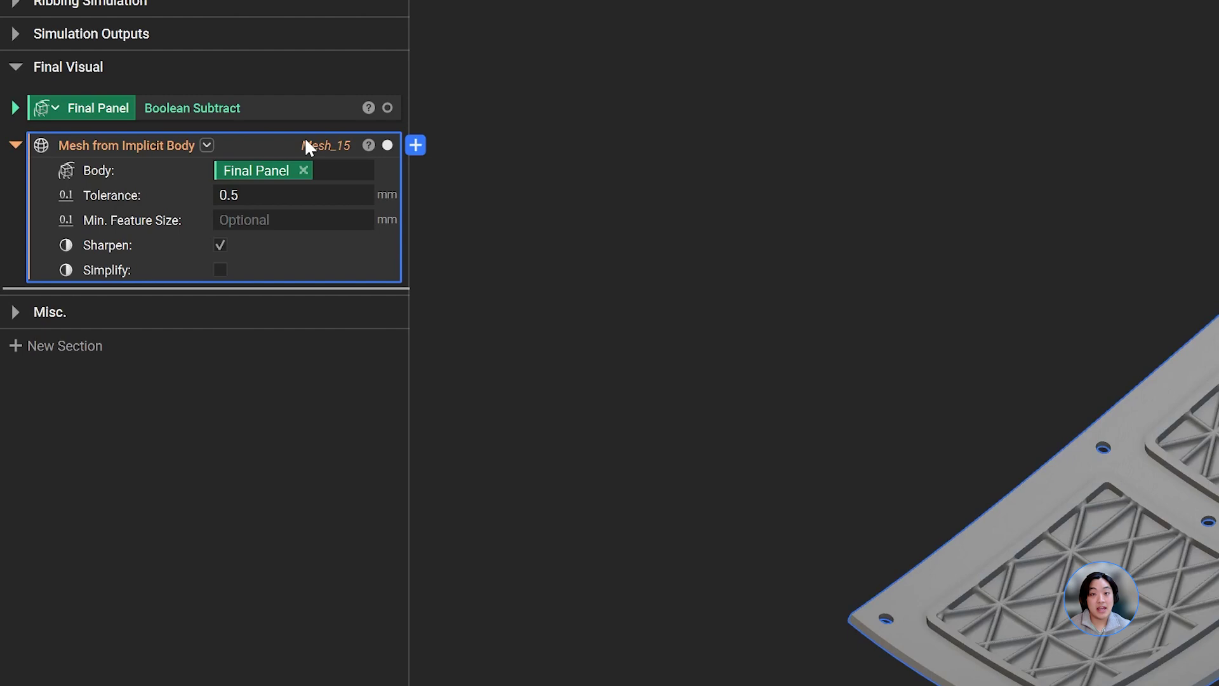
right_click(306, 141)
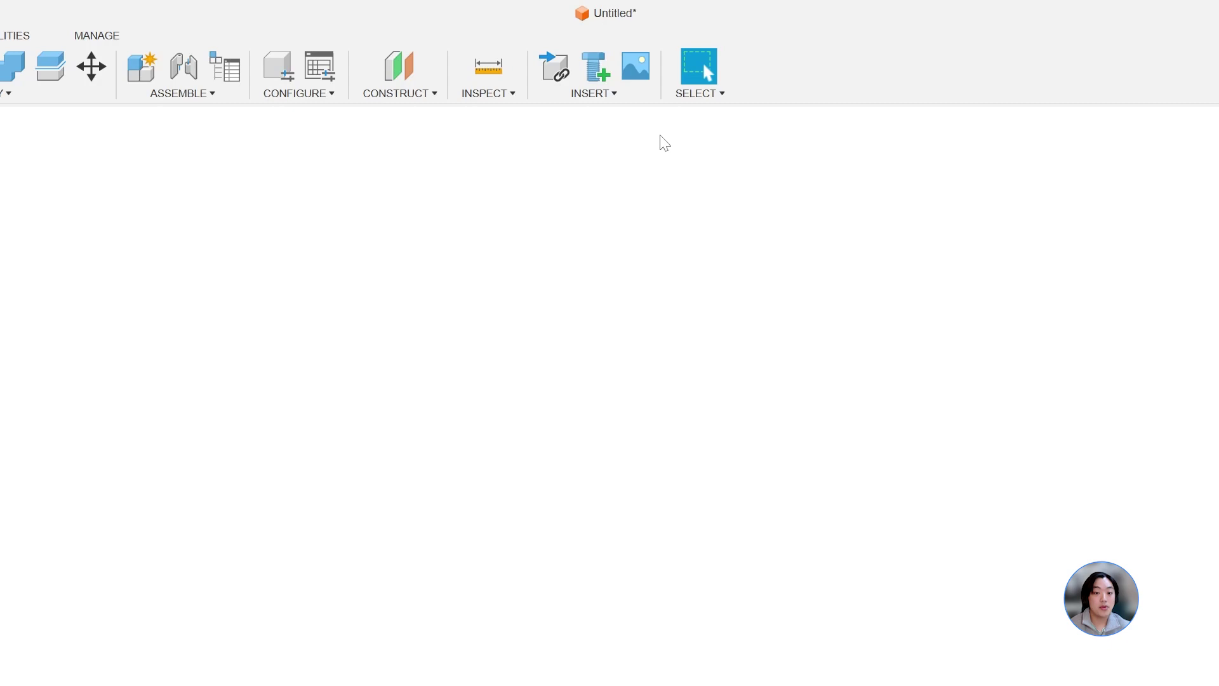
- Import Lightweight Ribbed Panel.implicit into the design via Insert > Import nTop Model
left_click(626, 94)
left_click(684, 326)
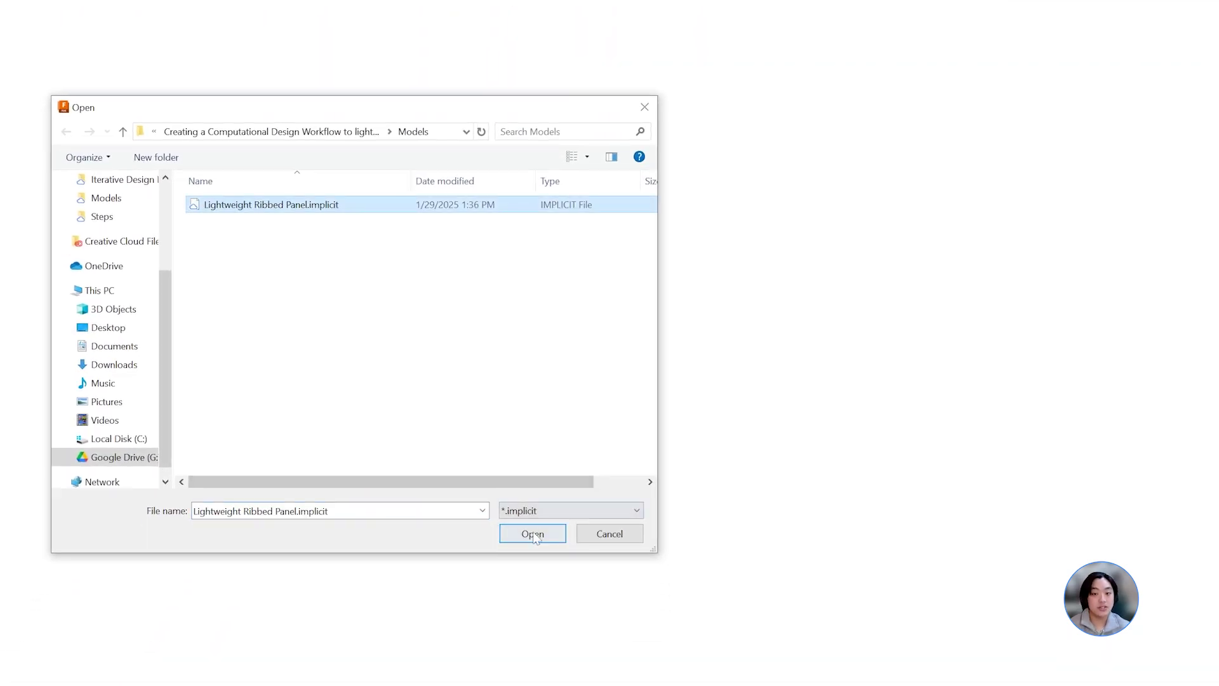
left_click(533, 535)
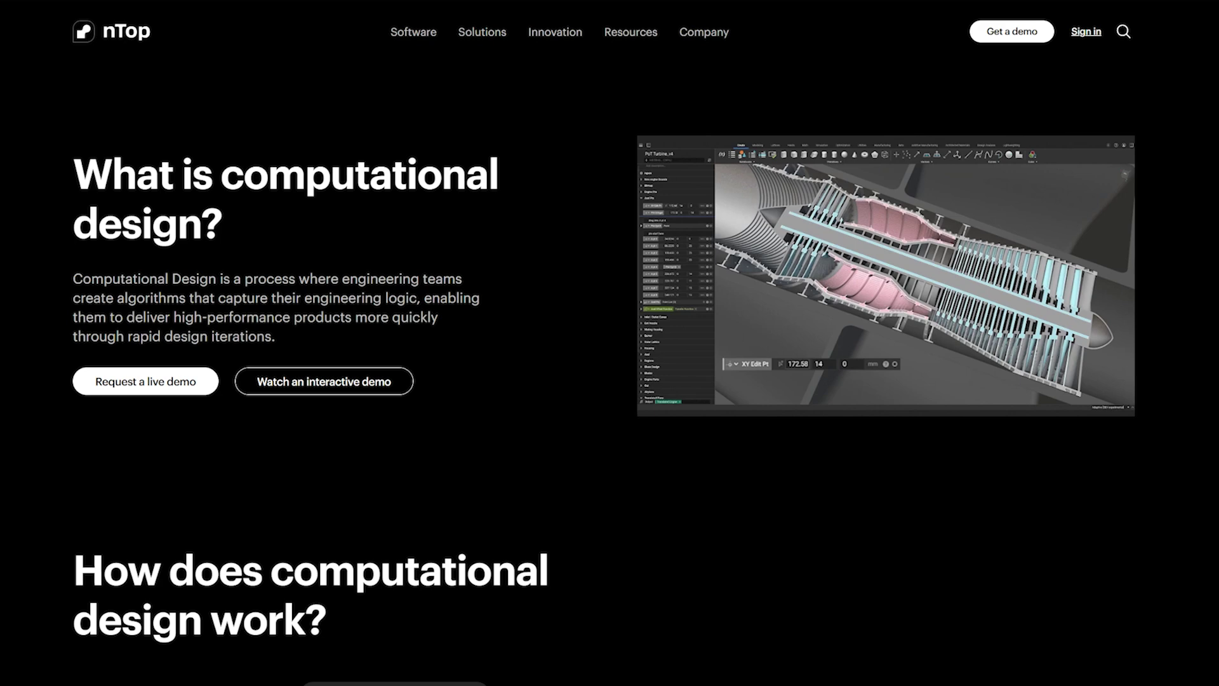
- Scroll through the computational design page, then go to the Get a demo request form
scroll(603, 402, "down", 3)
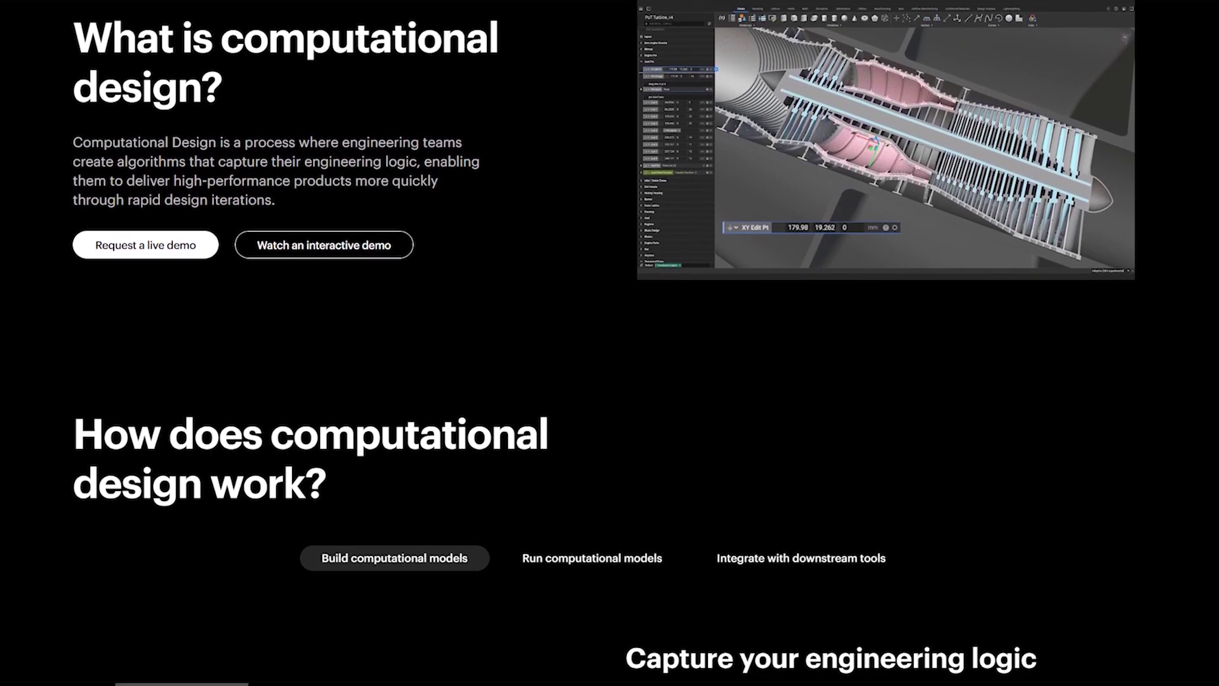
scroll(604, 403, "down", 3)
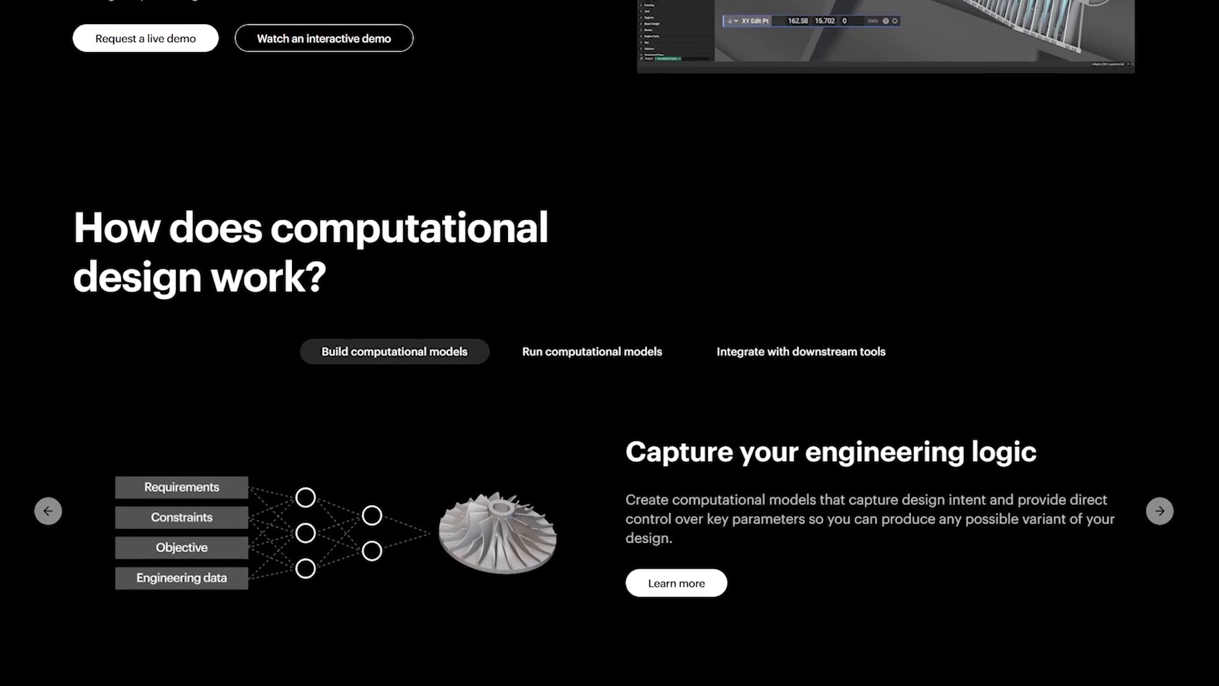
scroll(604, 403, "down", 2)
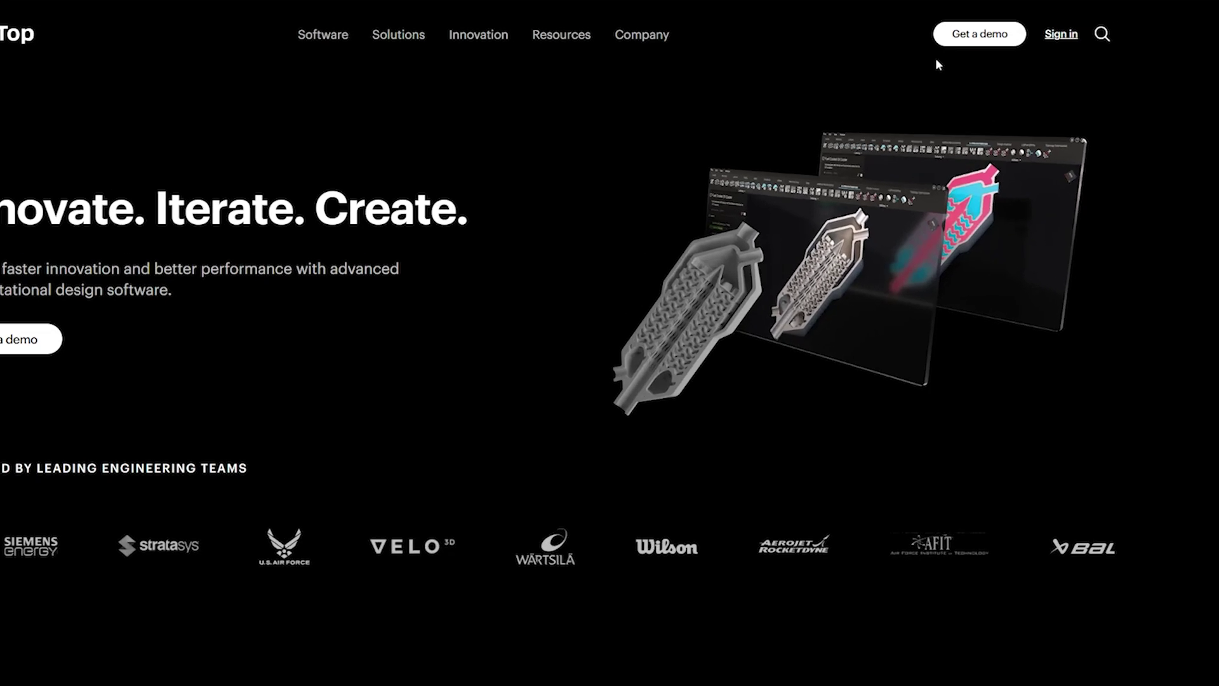
left_click(1014, 30)
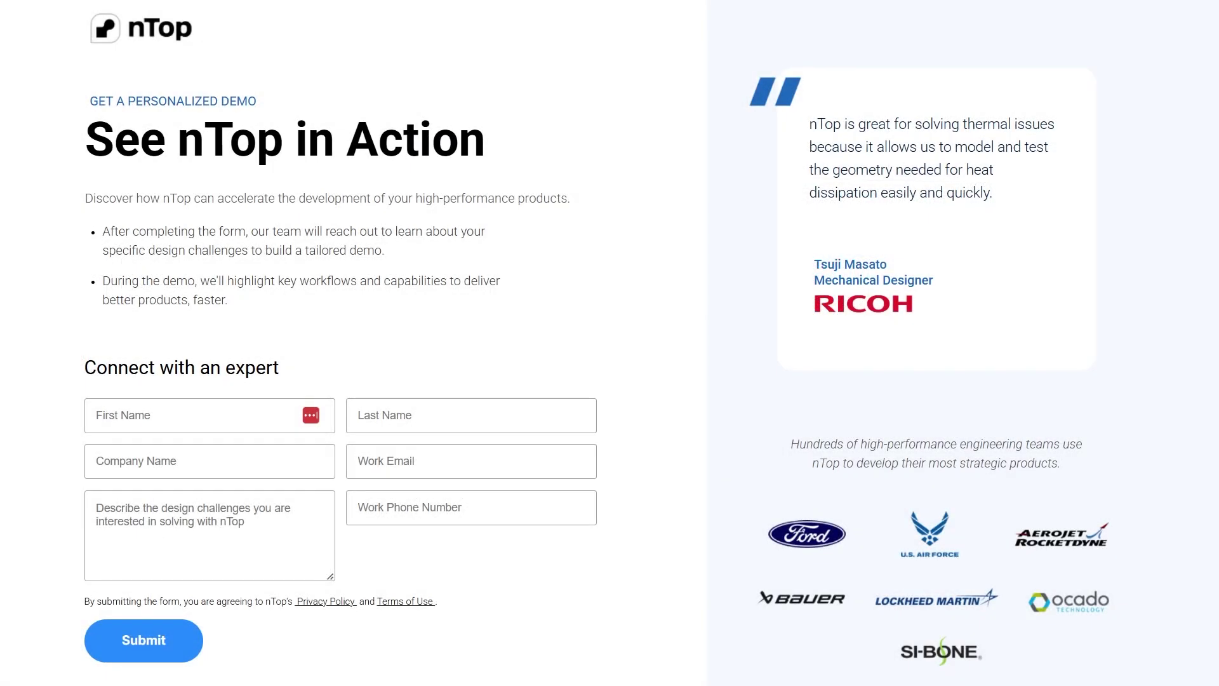